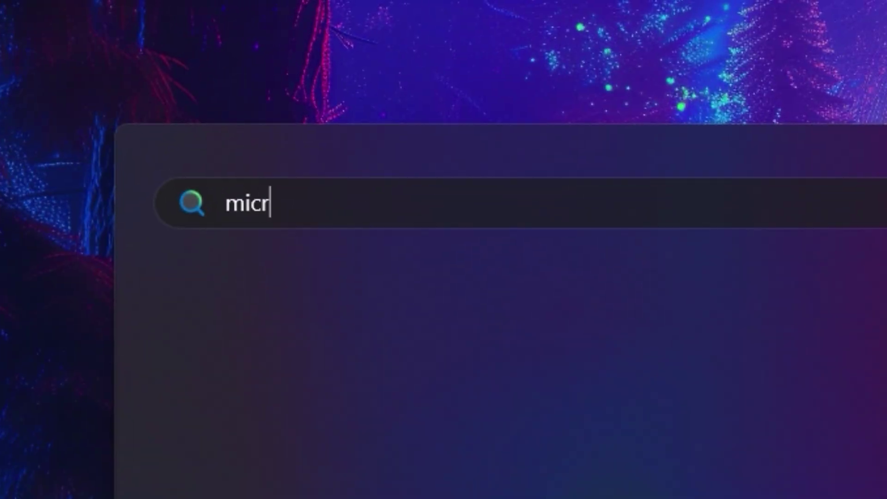
type("osoft store")
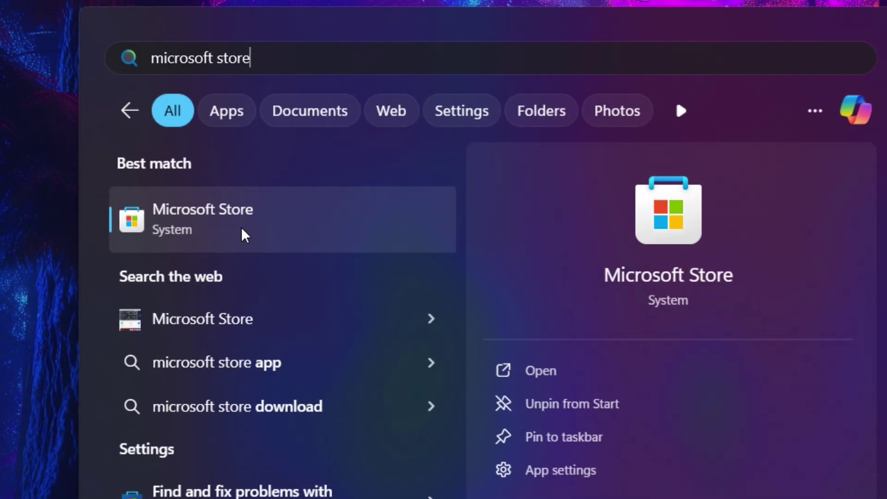
- Launch Epic Games Launcher, sign in with email, and accept the privacy policy
left_click(560, 380)
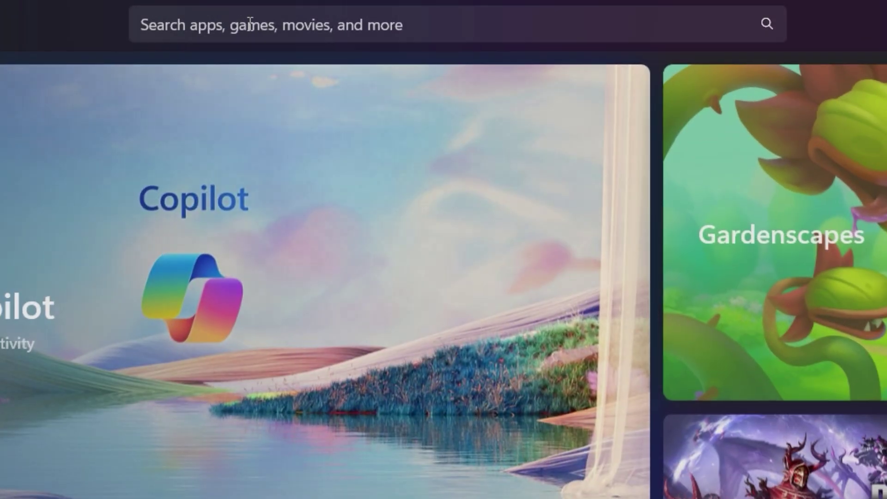
left_click(246, 20)
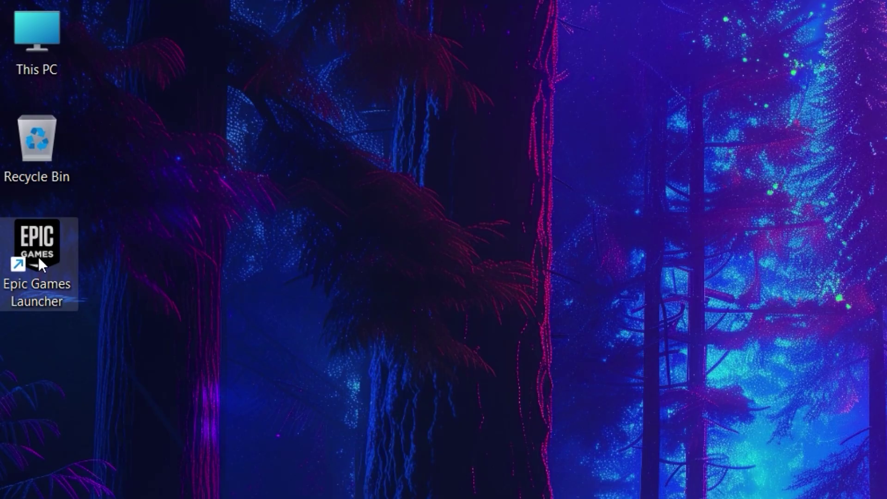
double_click(38, 257)
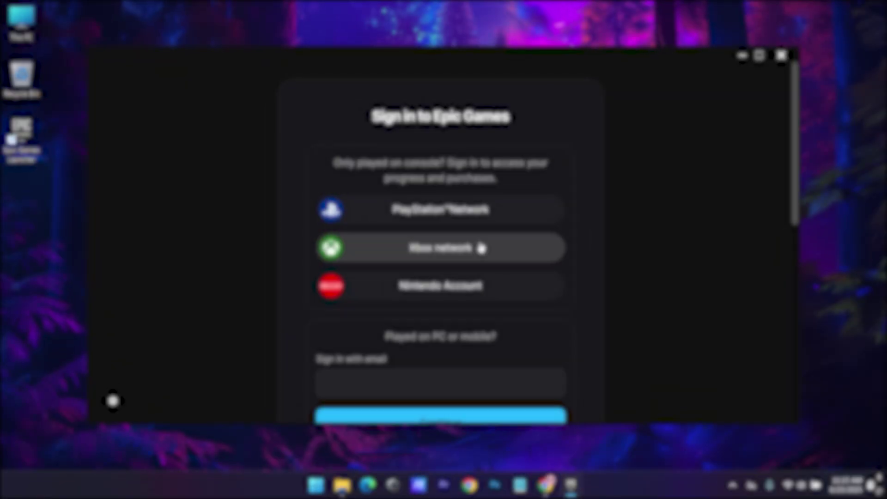
scroll(553, 221, "down", 3)
scroll(553, 222, "down", 1)
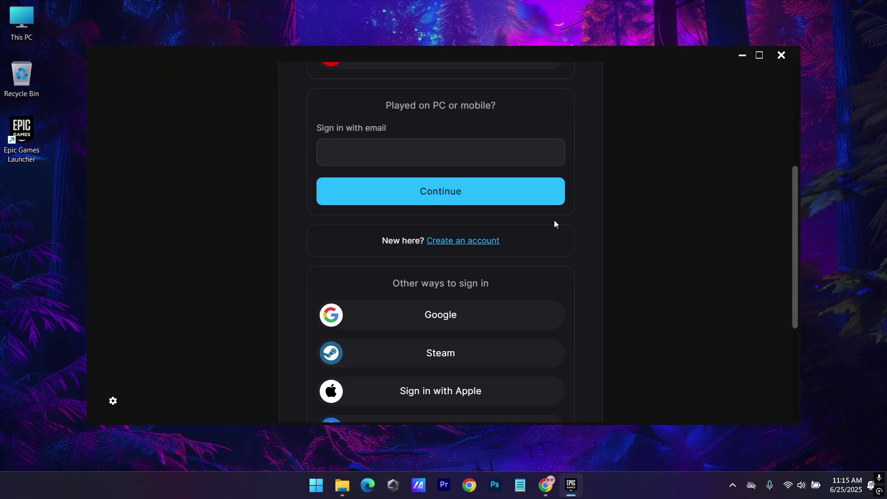
scroll(554, 237, "down", 3)
scroll(558, 243, "up", 3)
scroll(524, 237, "up", 1)
left_click(366, 181)
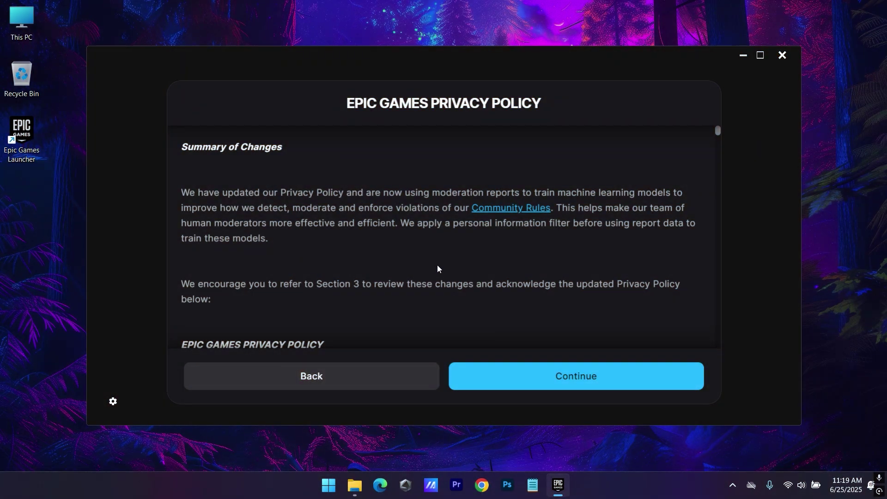
scroll(444, 271, "down", 5)
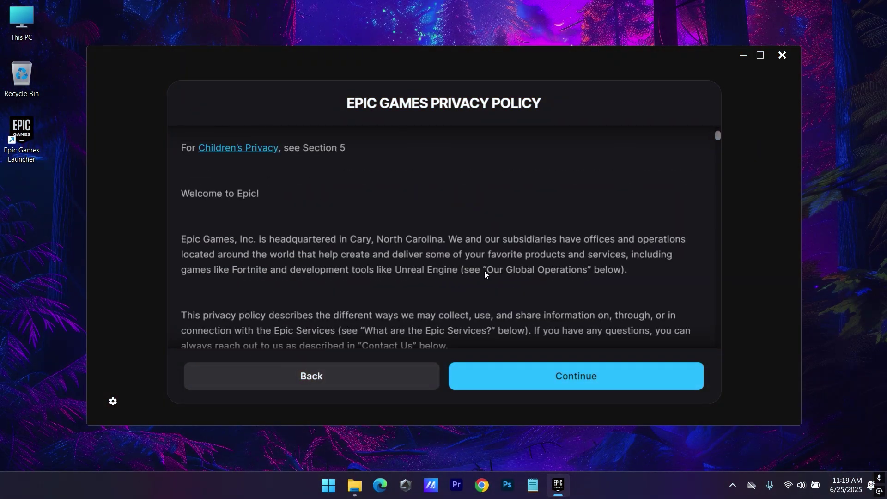
scroll(489, 273, "down", 3)
left_click(593, 375)
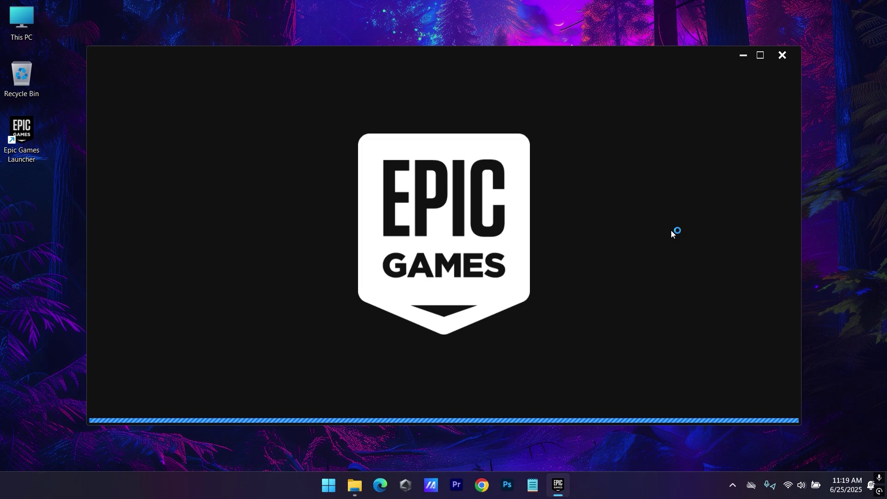
scroll(457, 218, "down", 3)
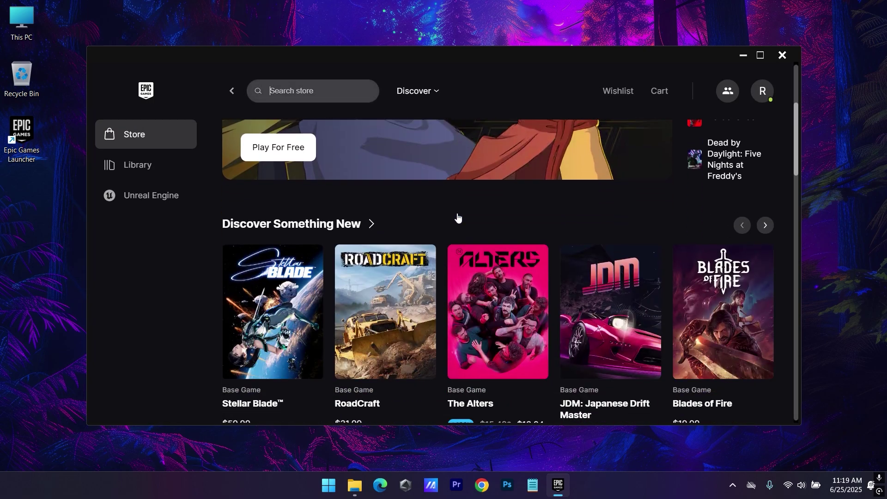
scroll(448, 257, "down", 2)
scroll(484, 332, "up", 5)
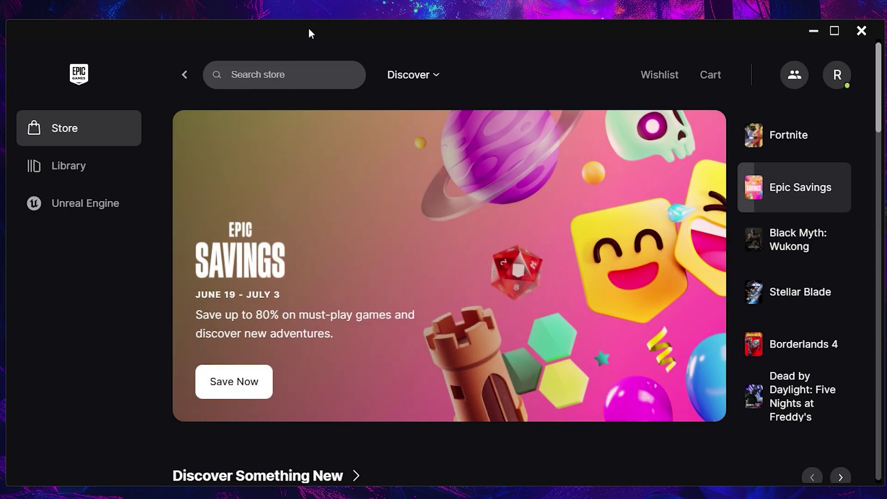
type("genshin im")
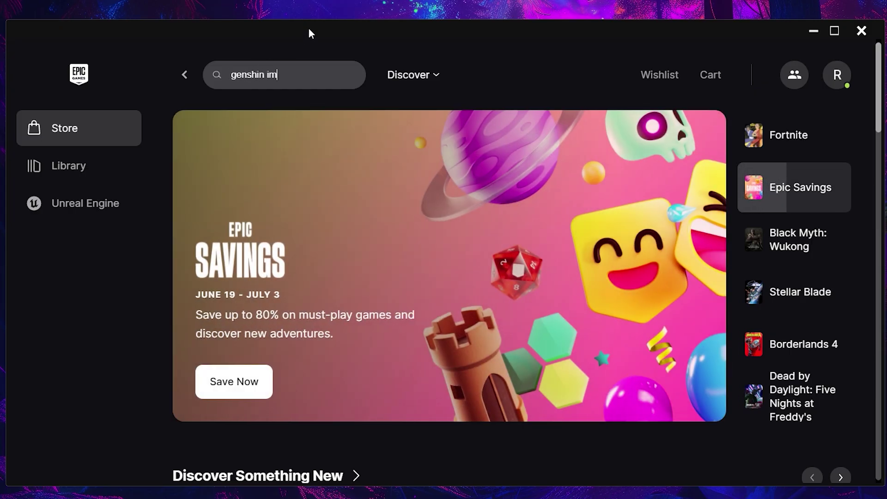
type("pact")
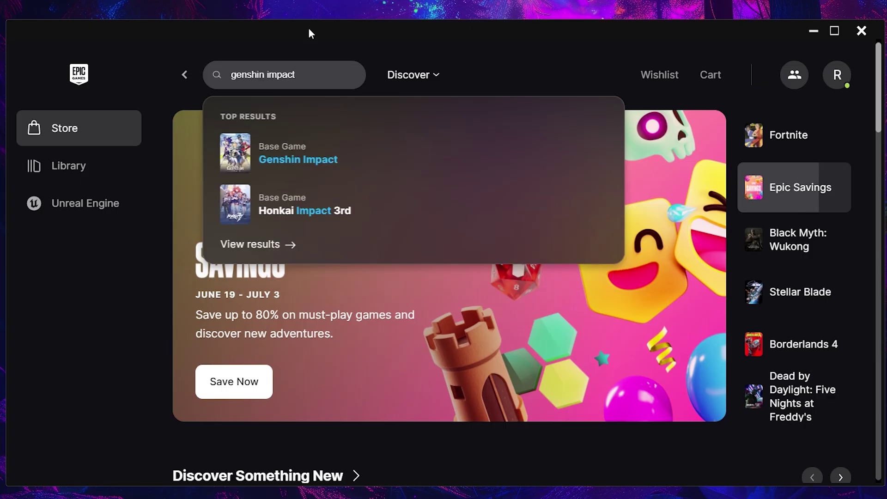
- Open the Genshin Impact store page from the search results and select Get
left_click(302, 157)
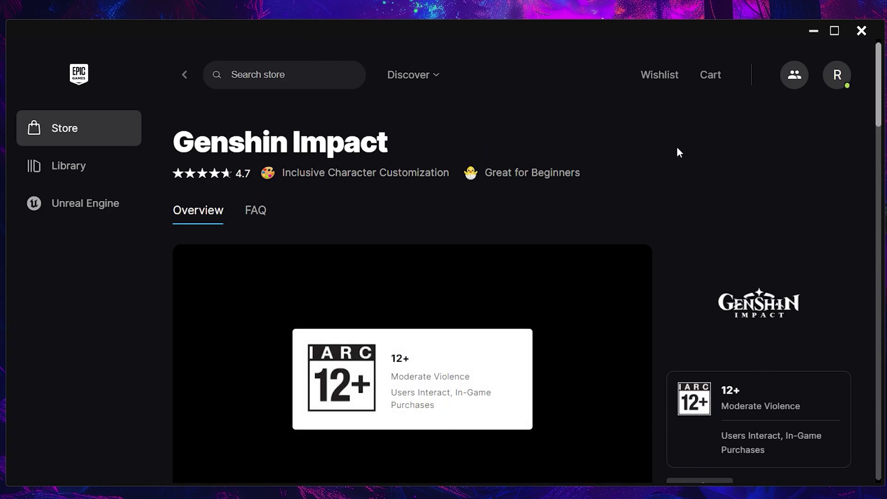
scroll(677, 149, "down", 3)
scroll(676, 173, "down", 3)
scroll(645, 284, "down", 3)
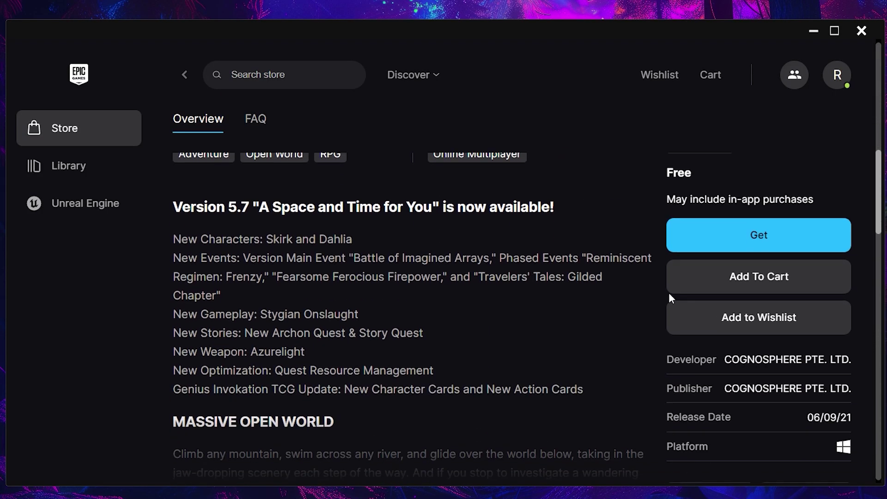
left_click(743, 241)
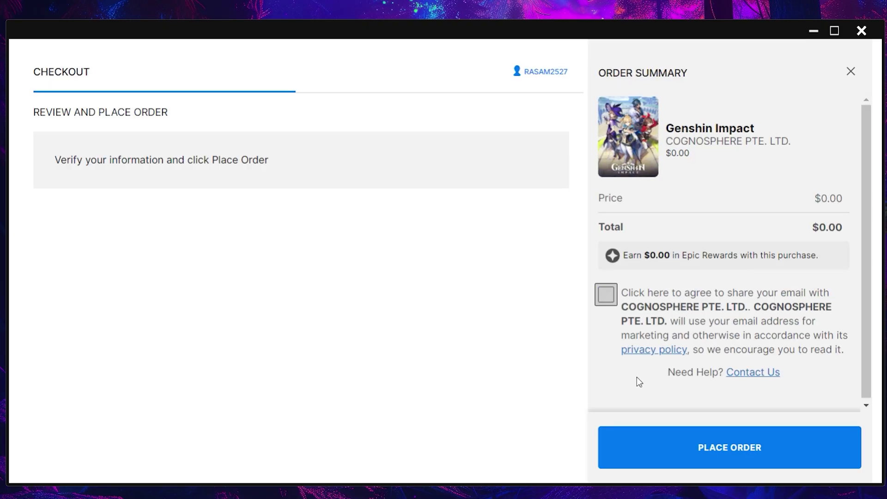
- Place the $0.00 Genshin Impact order and view the game in the Library
left_click(719, 452)
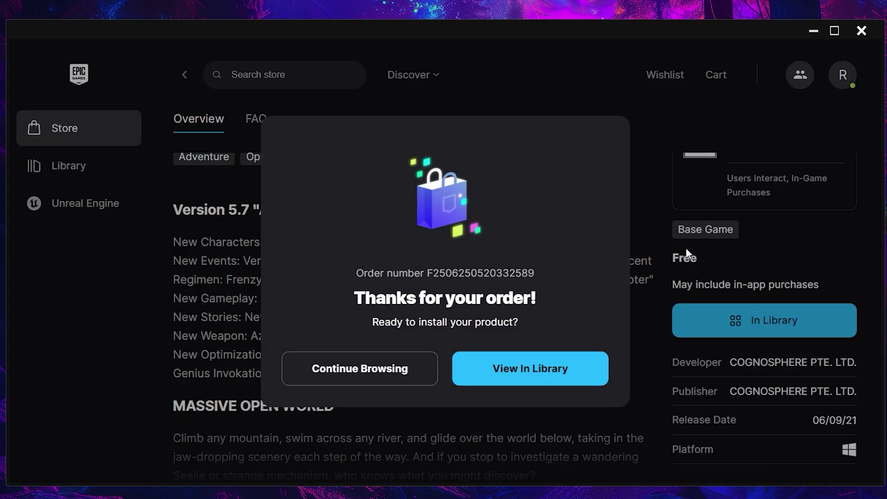
left_click(526, 368)
scroll(419, 285, "down", 2)
scroll(419, 282, "down", 2)
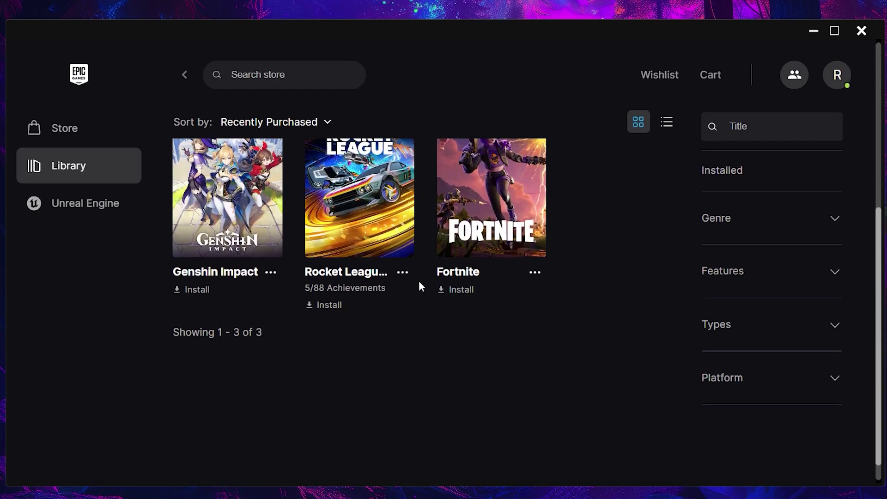
- Start the Genshin Impact install and create a new Games folder on drive D
left_click(198, 291)
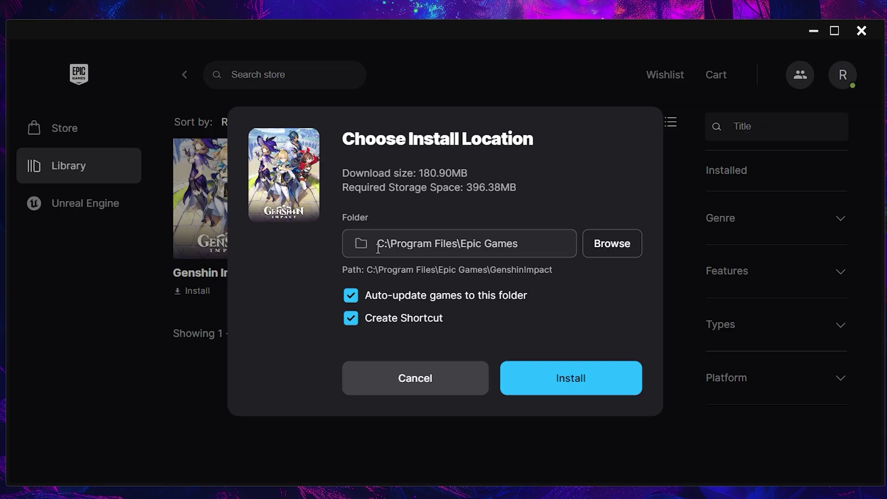
left_click(610, 249)
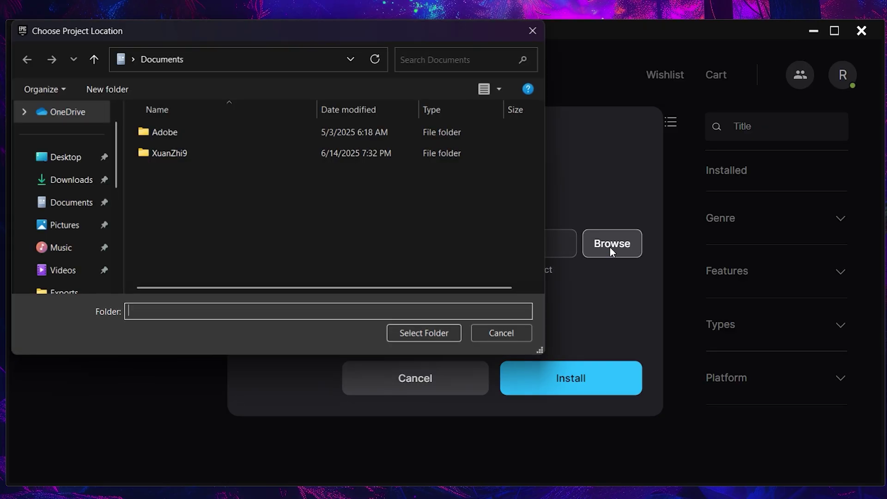
scroll(54, 265, "down", 3)
scroll(54, 266, "down", 1)
left_click(76, 247)
right_click(189, 247)
left_click(380, 206)
type("Games")
key("Return")
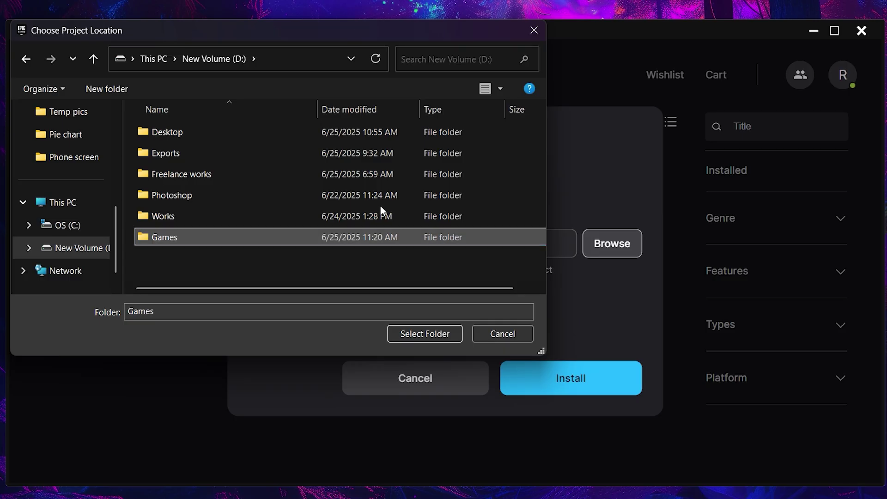
- Install Genshin Impact into D:\Games and show the download queue
key("Return")
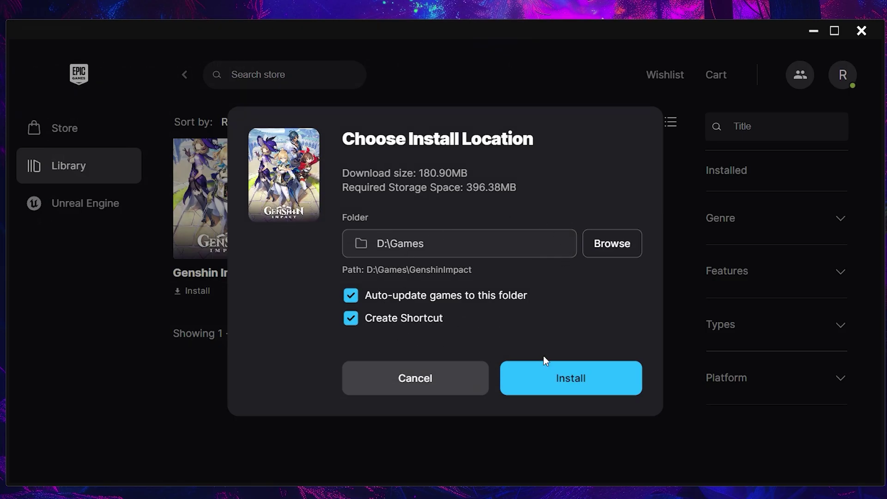
left_click(558, 379)
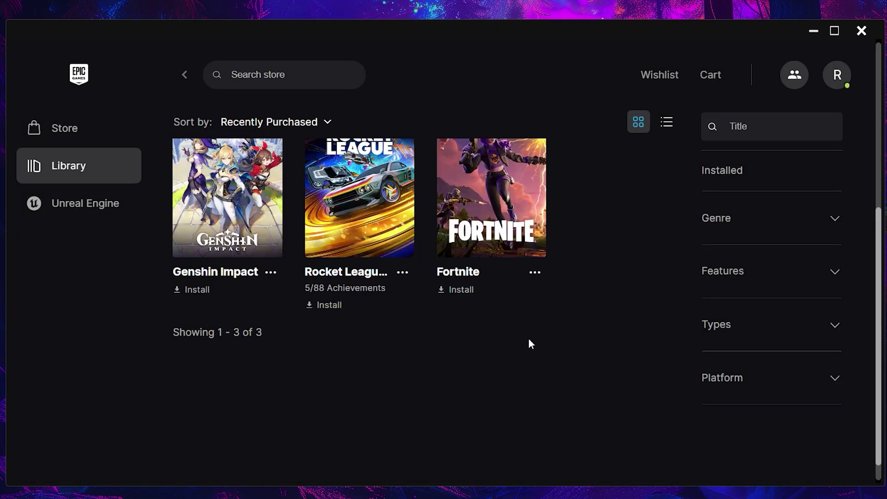
left_click(67, 453)
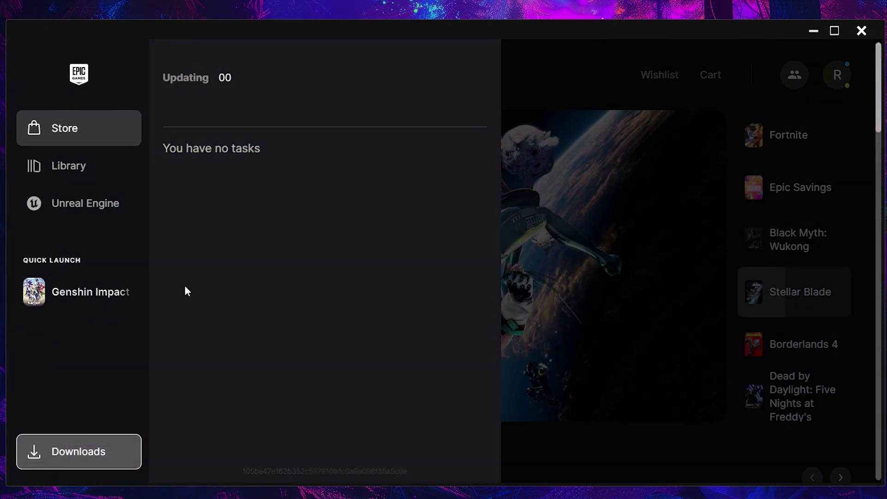
- Close the Downloads panel to return to the Library
left_click(60, 460)
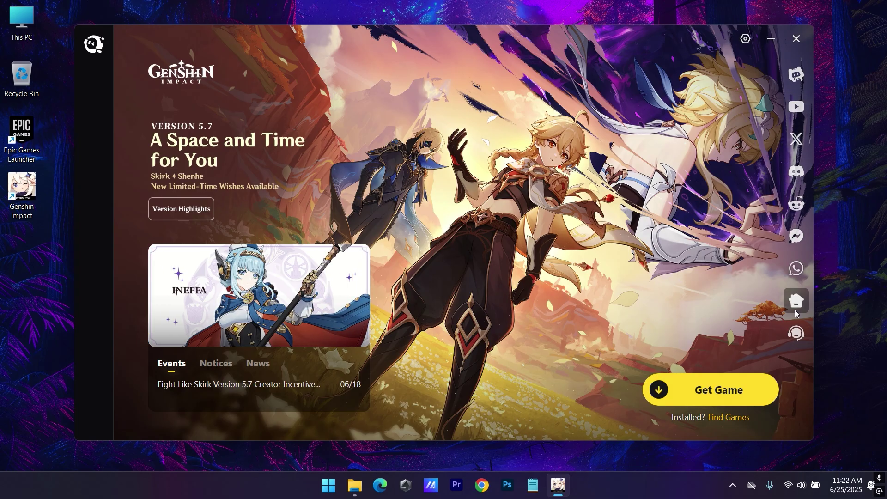
- Get the full game in the Genshin launcher, installing it to the D:\Games folder
left_click(707, 389)
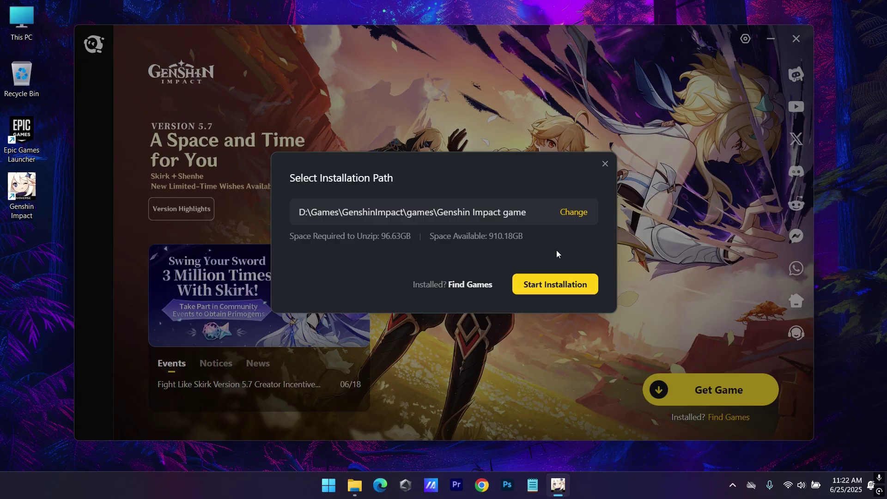
left_click(574, 213)
left_click(202, 56)
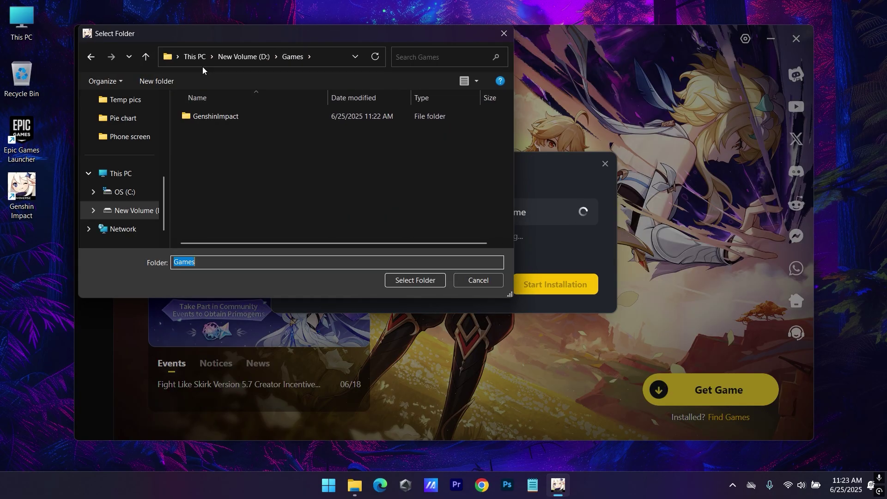
left_click(415, 281)
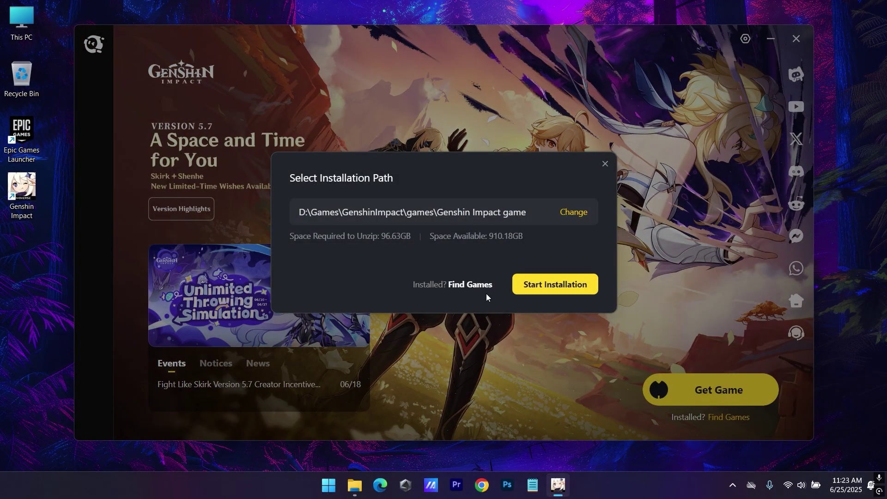
left_click(535, 286)
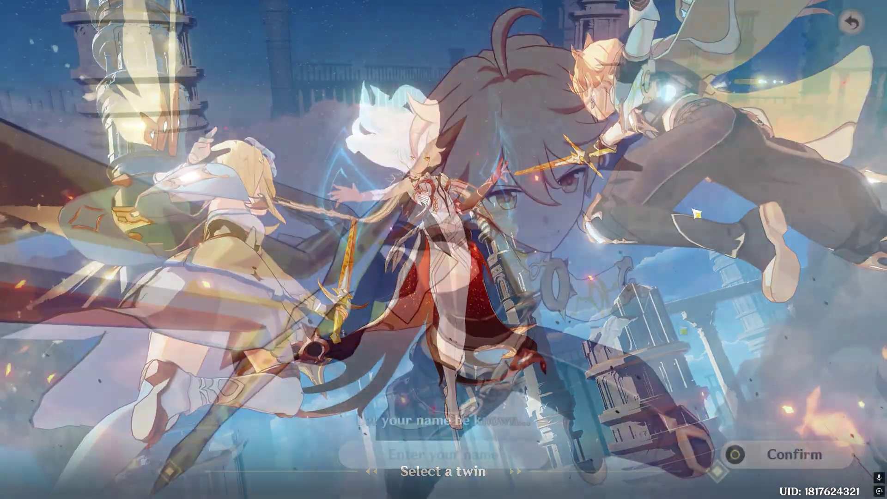
type("R")
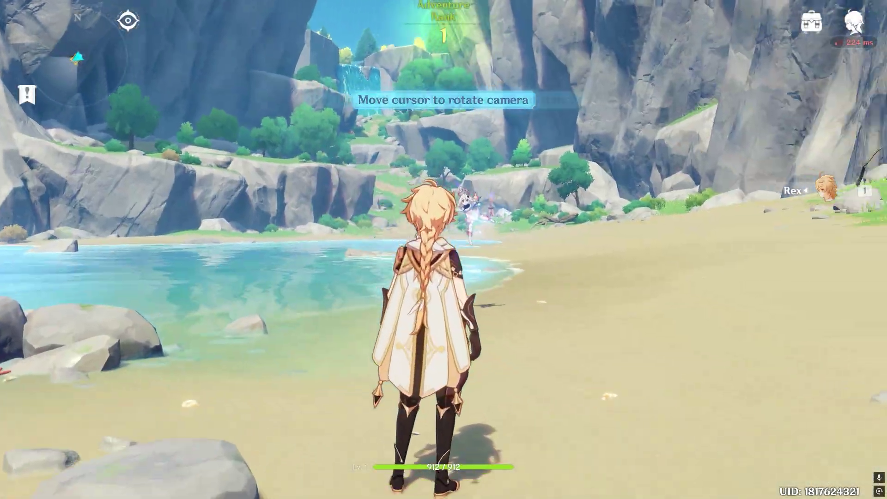